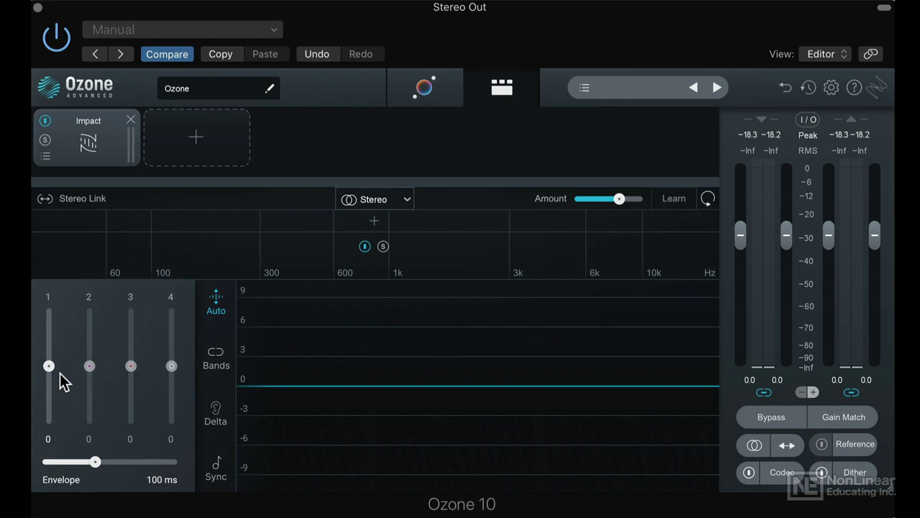
Drag band 1's Impact slider, aiming for about 59 microdynamics expansion
{"action": "left_click_drag", "start_coordinate": [49, 369], "coordinate": [43, 396]}
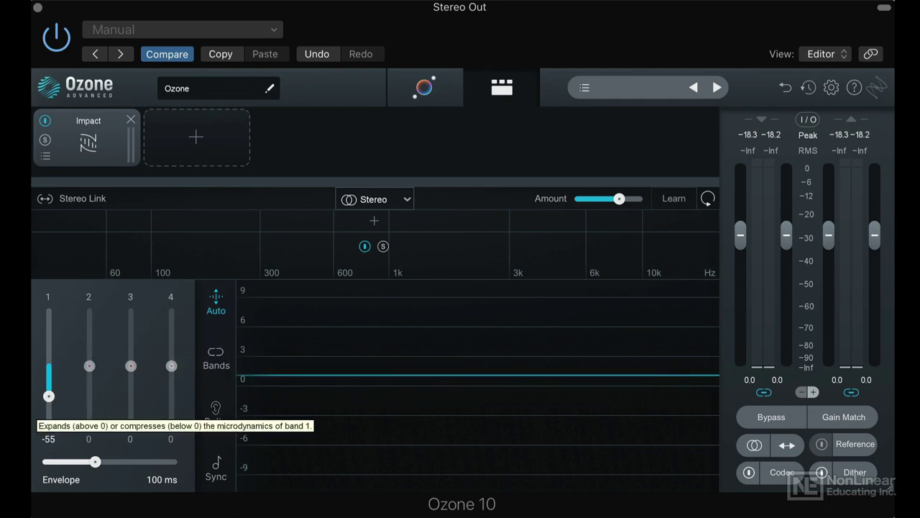
Reset band 1 to 0 and keep the envelope at 100 ms unsynced after trying a 1/16 triplet
{"action": "left_click", "coordinate": [49, 396], "text": "alt"}
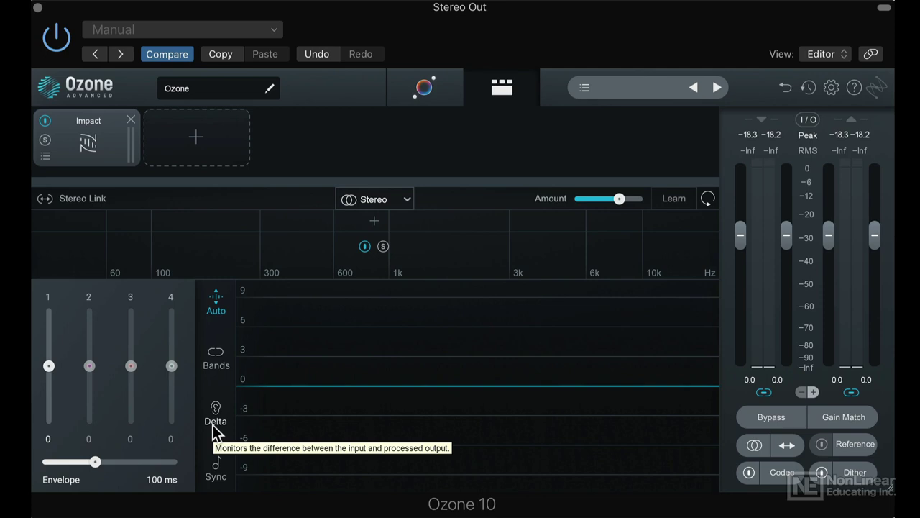
{"action": "left_click", "coordinate": [218, 475]}
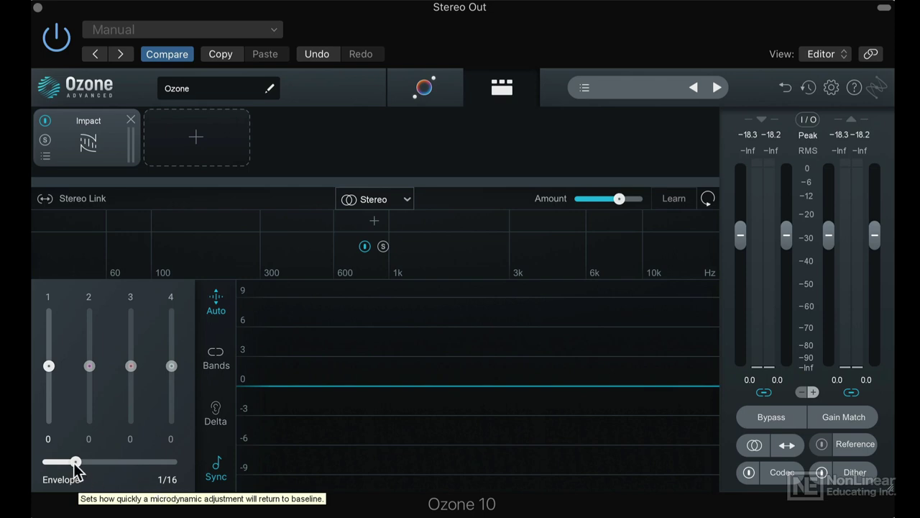
{"action": "mouse_move", "coordinate": [75, 466]}
{"action": "left_mouse_down"}
{"action": "mouse_move", "coordinate": [108, 461]}
{"action": "mouse_move", "coordinate": [78, 468]}
{"action": "left_mouse_up"}
{"action": "left_click", "coordinate": [213, 467]}
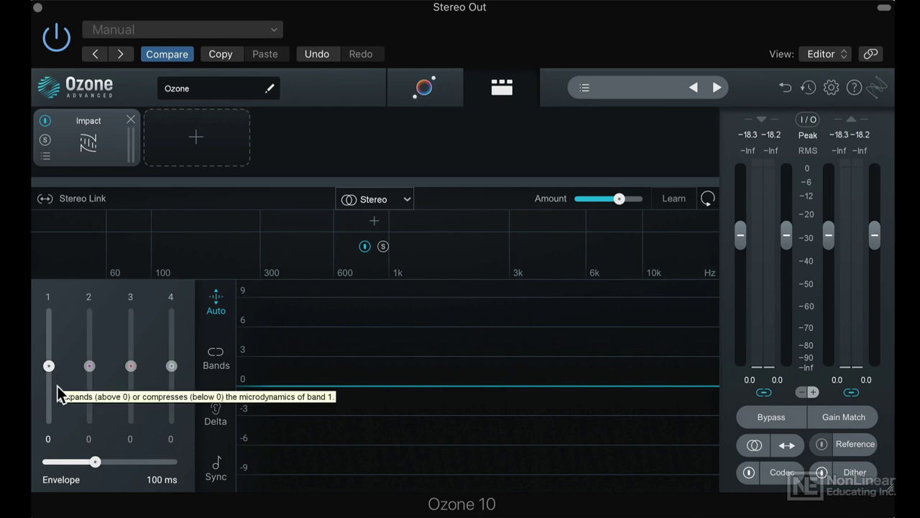
{"action": "key", "text": "space"}
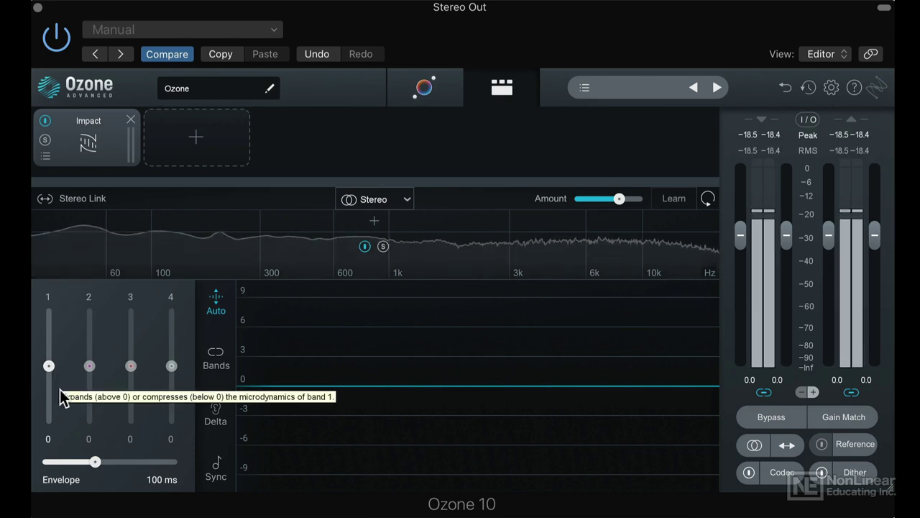
{"action": "left_click_drag", "start_coordinate": [49, 364], "coordinate": [50, 321]}
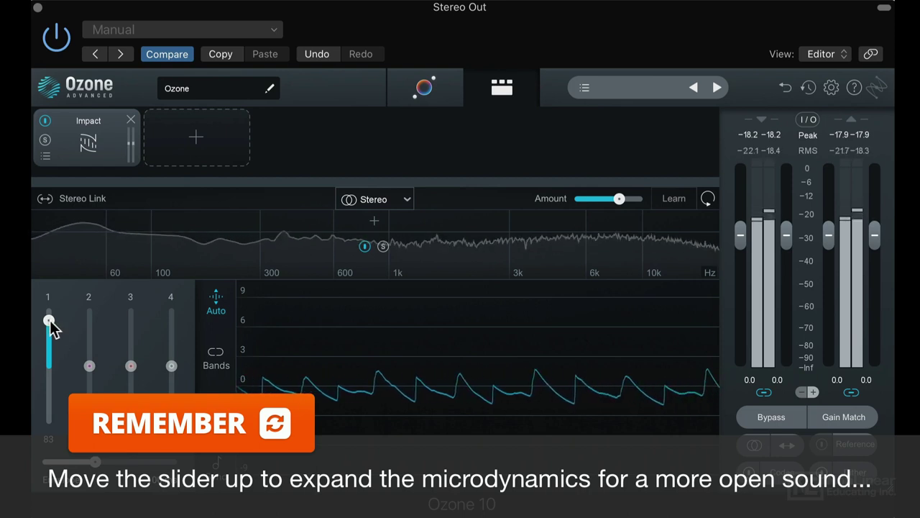
{"action": "left_click_drag", "start_coordinate": [49, 322], "coordinate": [50, 429]}
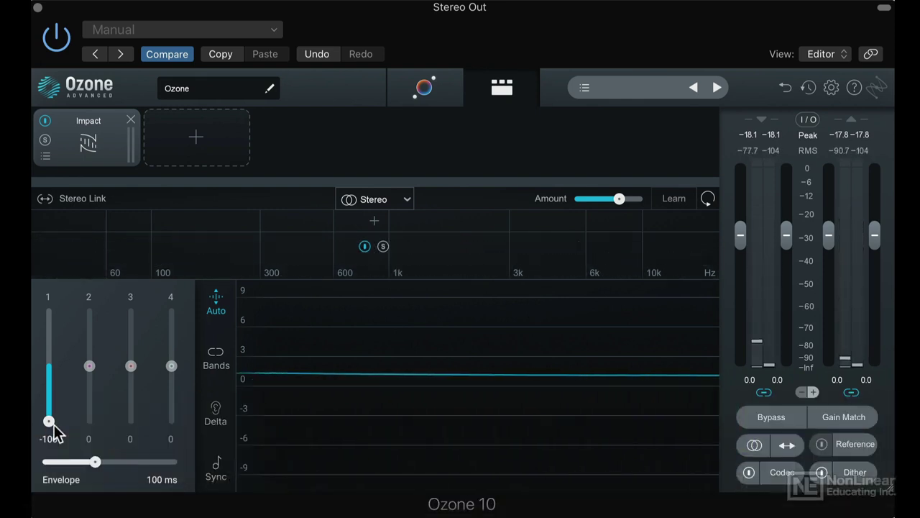
{"action": "left_click_drag", "start_coordinate": [54, 424], "coordinate": [51, 340]}
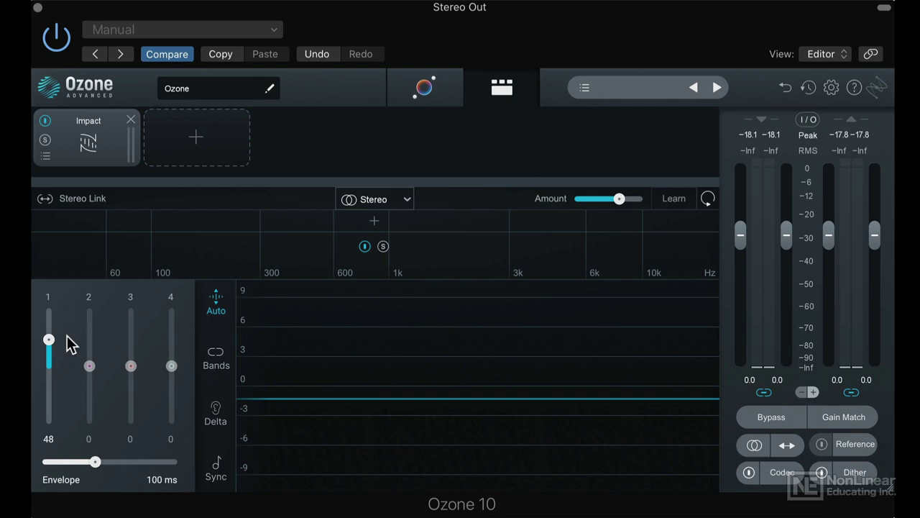
{"action": "key", "text": "space"}
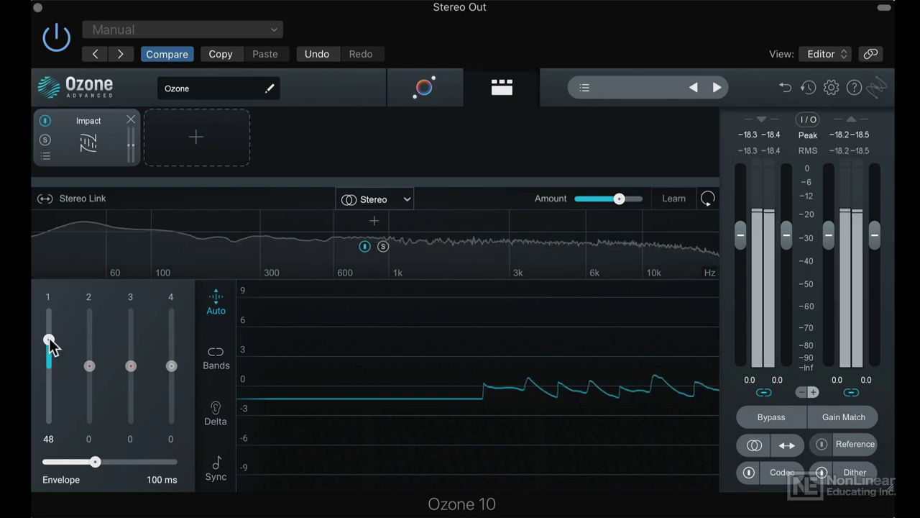
{"action": "mouse_move", "coordinate": [48, 340]}
{"action": "left_mouse_down"}
{"action": "mouse_move", "coordinate": [51, 410]}
{"action": "mouse_move", "coordinate": [50, 317]}
{"action": "mouse_move", "coordinate": [49, 410]}
{"action": "left_mouse_up"}
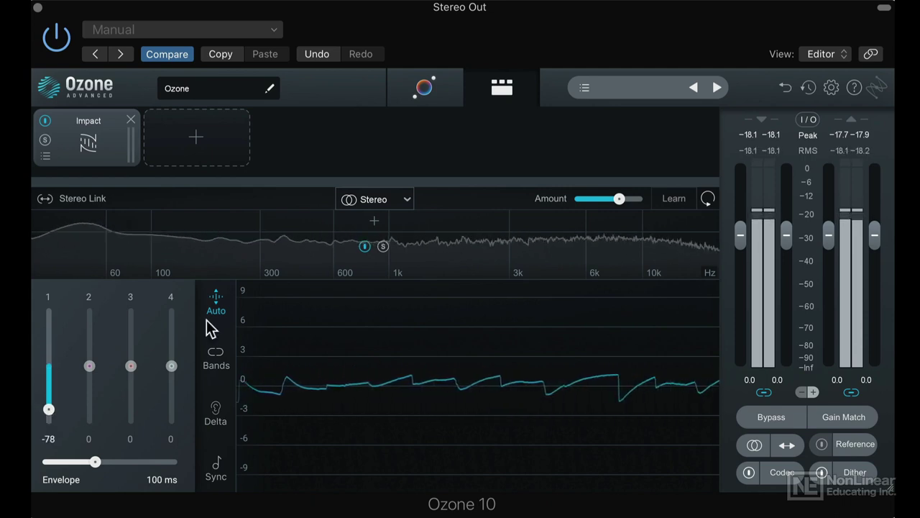
{"action": "key", "text": "space"}
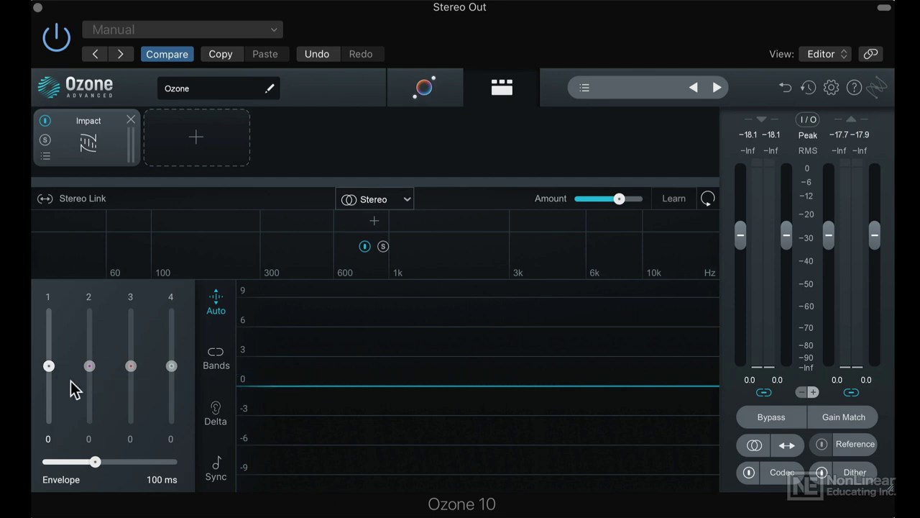
Add crossovers near 152 Hz, 1 kHz and 6.1 kHz, then play audio so they are learned
{"action": "left_click", "coordinate": [192, 221]}
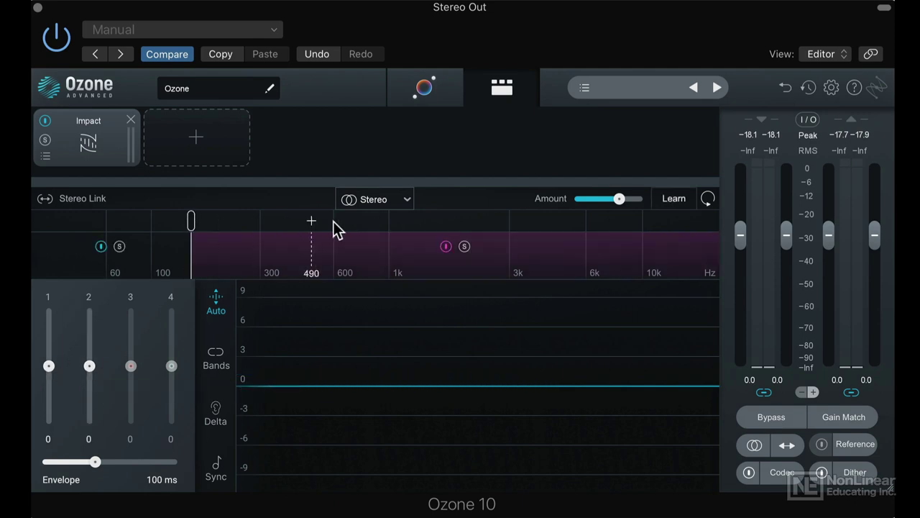
{"action": "left_click", "coordinate": [402, 219]}
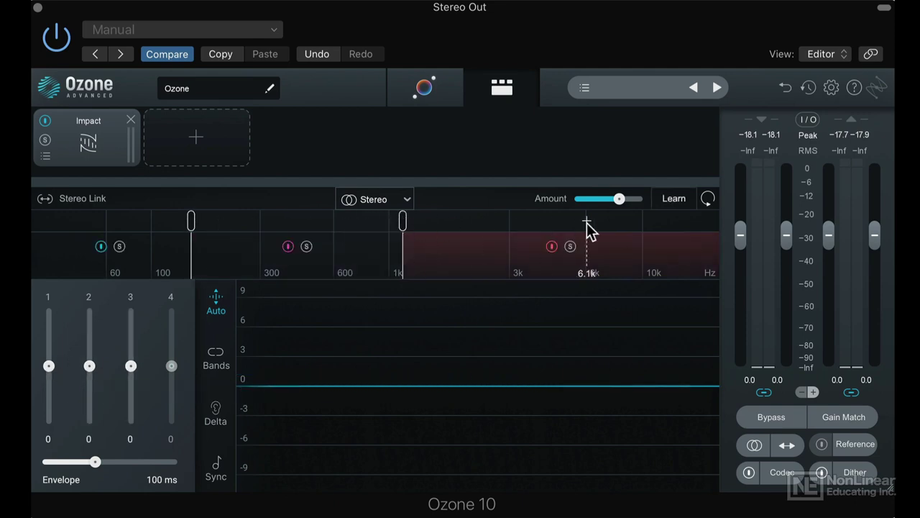
{"action": "left_click", "coordinate": [587, 221]}
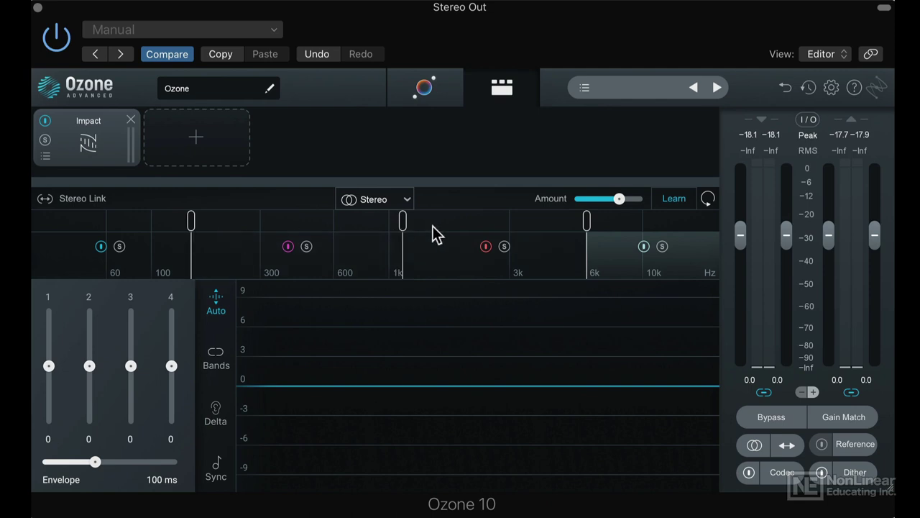
{"action": "key", "text": "space"}
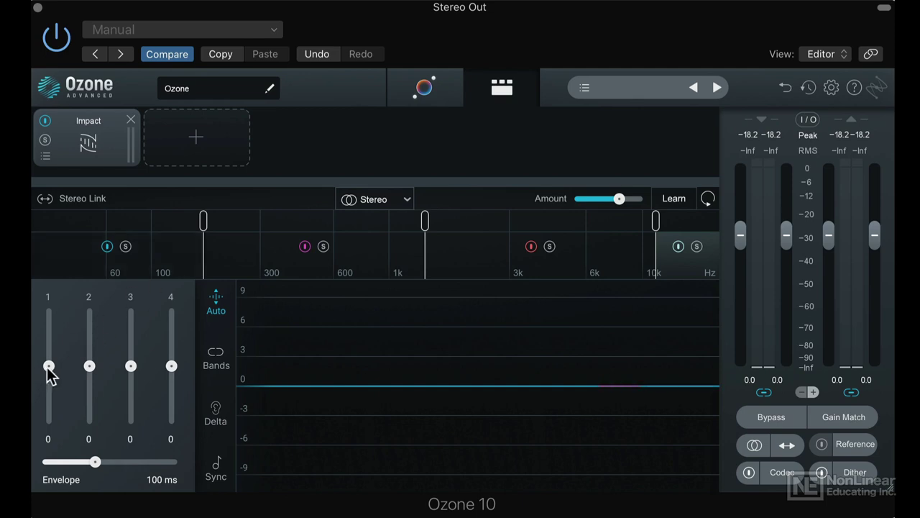
Set band 1 to about 74 expansion and band 3 to compression, comparing against Impact bypassed
{"action": "left_click_drag", "start_coordinate": [49, 333], "coordinate": [49, 323]}
{"action": "left_click_drag", "start_coordinate": [130, 366], "coordinate": [131, 397]}
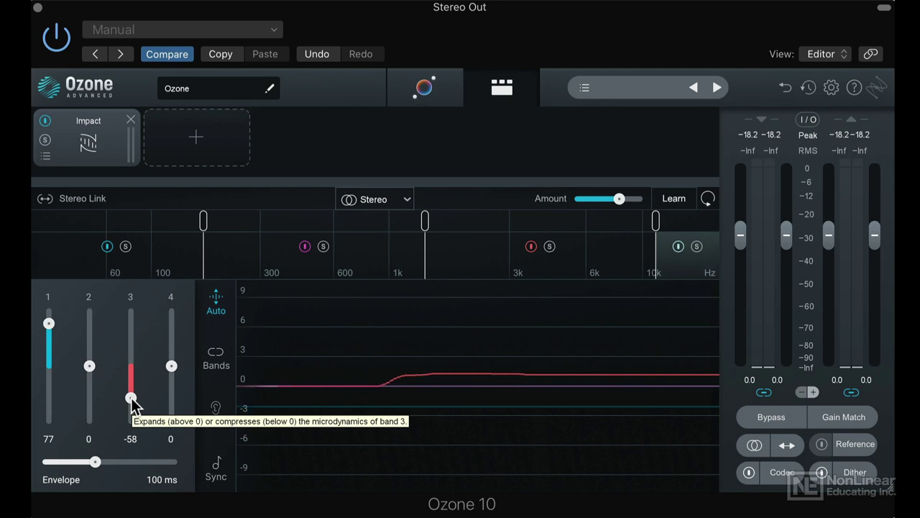
{"action": "key", "text": "space"}
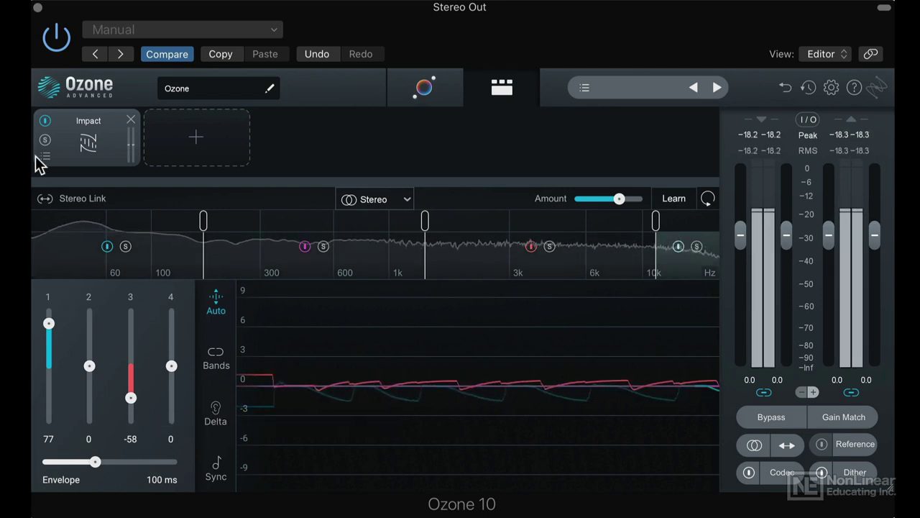
{"action": "left_click", "coordinate": [45, 123]}
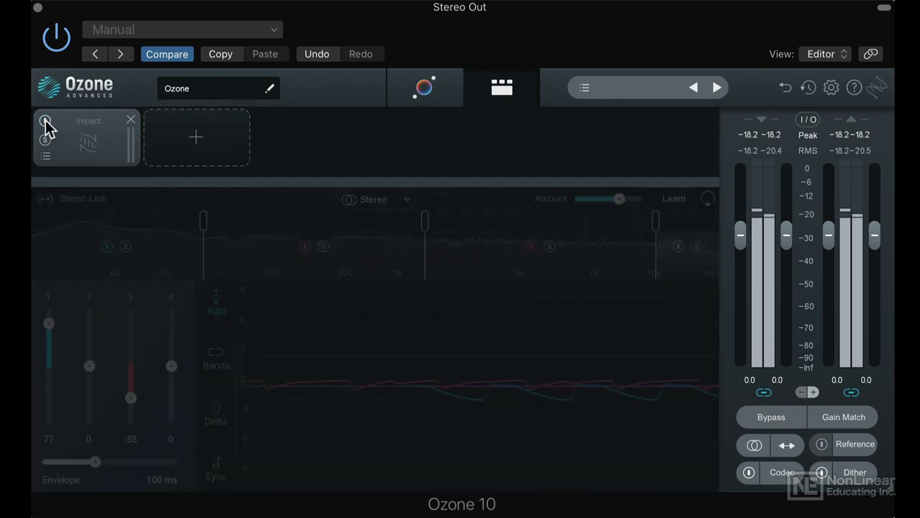
{"action": "left_click", "coordinate": [45, 121]}
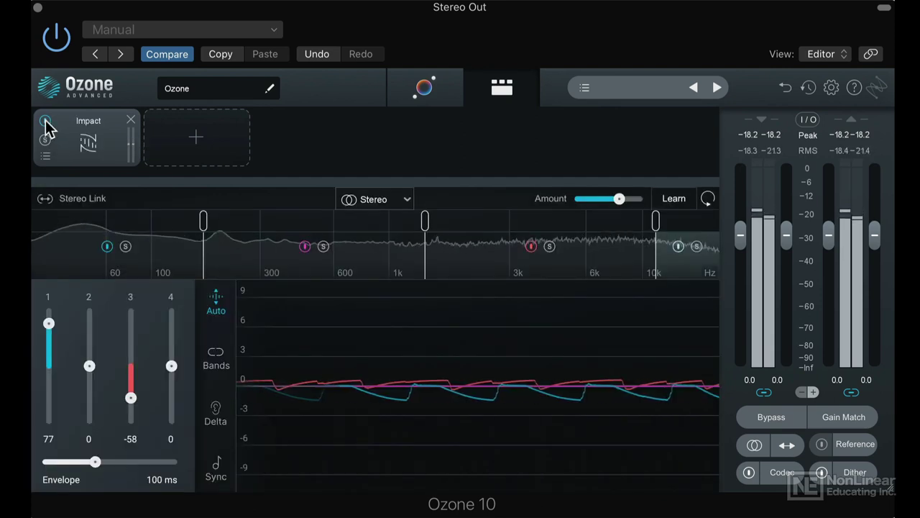
{"action": "left_click_drag", "start_coordinate": [49, 325], "coordinate": [49, 328]}
{"action": "left_click_drag", "start_coordinate": [130, 398], "coordinate": [131, 415]}
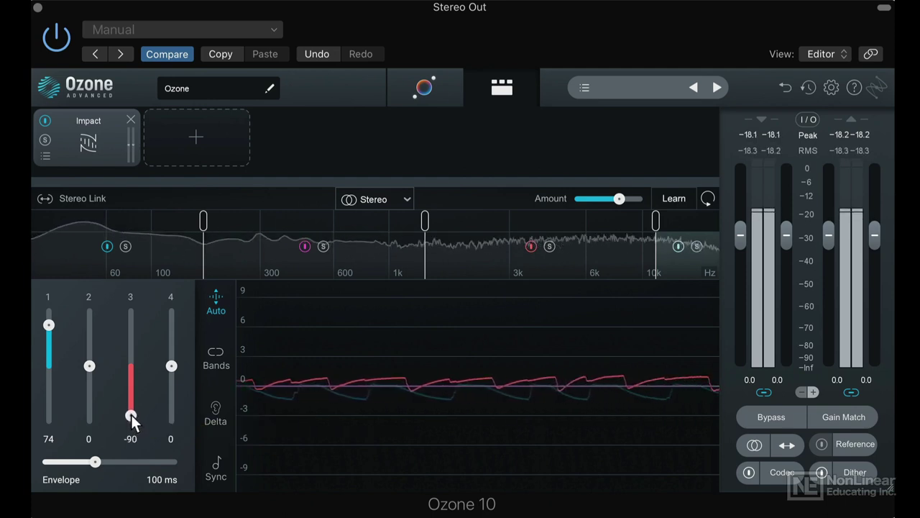
With band 3 soloed, set it to -92, raise band 1 to 90, then unsolo
{"action": "left_click", "coordinate": [550, 246]}
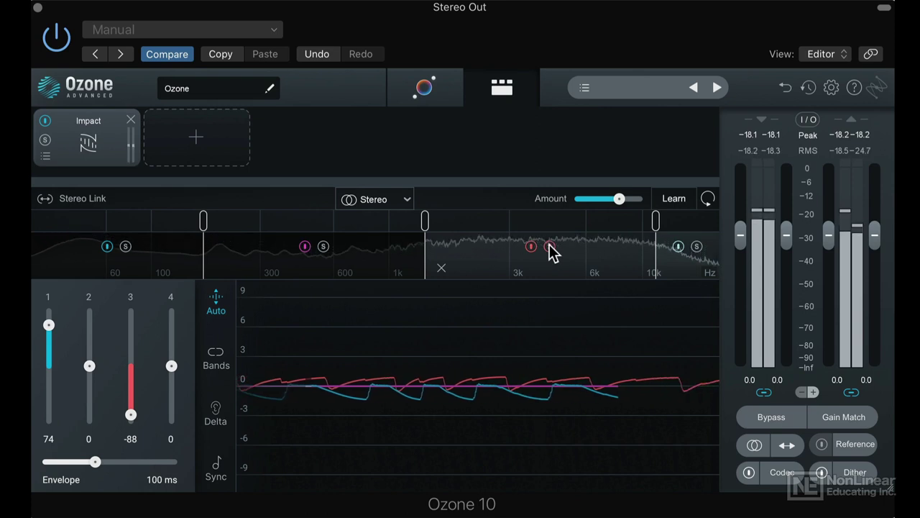
{"action": "mouse_move", "coordinate": [131, 415]}
{"action": "left_mouse_down"}
{"action": "mouse_move", "coordinate": [146, 304]}
{"action": "mouse_move", "coordinate": [130, 418]}
{"action": "left_mouse_up"}
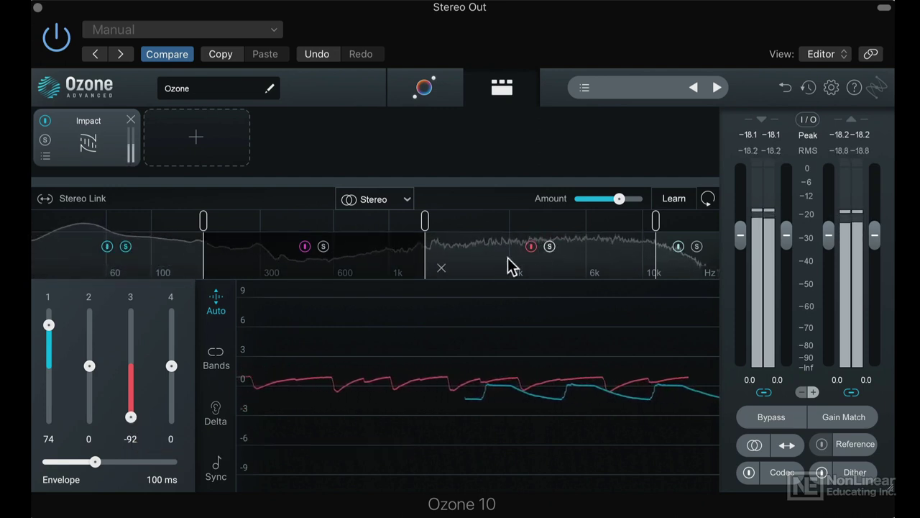
{"action": "mouse_move", "coordinate": [48, 325]}
{"action": "left_mouse_down"}
{"action": "mouse_move", "coordinate": [49, 424]}
{"action": "mouse_move", "coordinate": [51, 324]}
{"action": "left_mouse_up"}
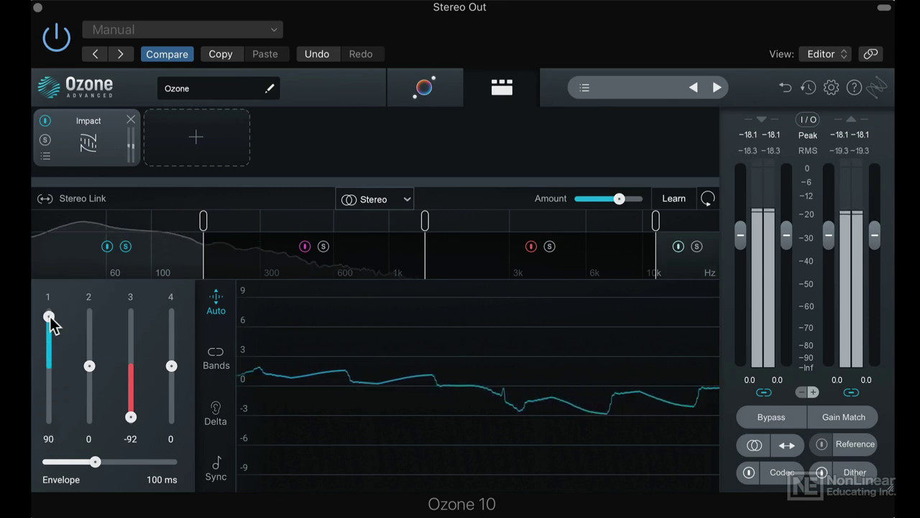
{"action": "left_click", "coordinate": [126, 248]}
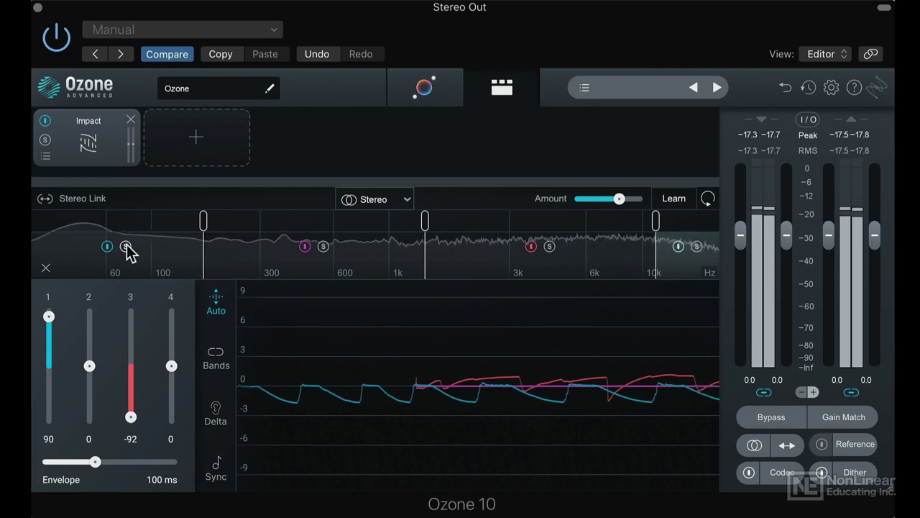
Raise the overall Impact amount to 100% and push band 4 to full expansion at 100
{"action": "mouse_move", "coordinate": [622, 206]}
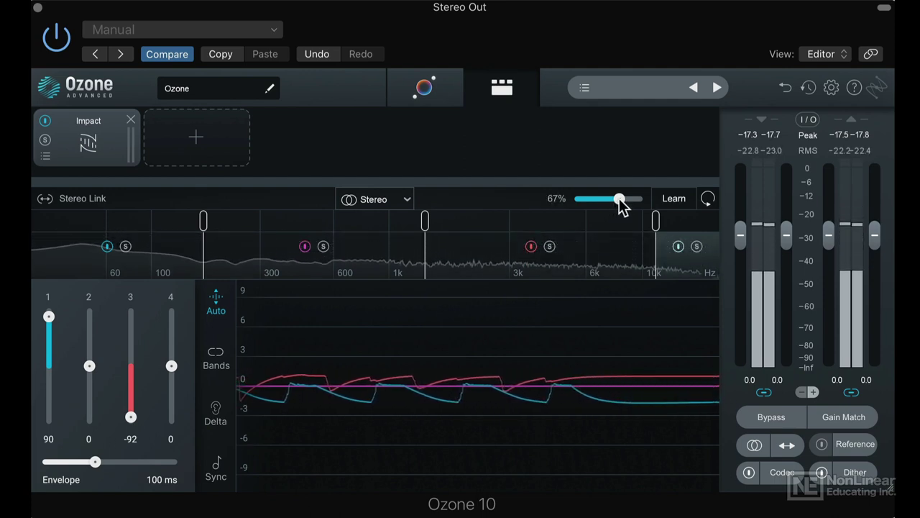
{"action": "key", "text": "space"}
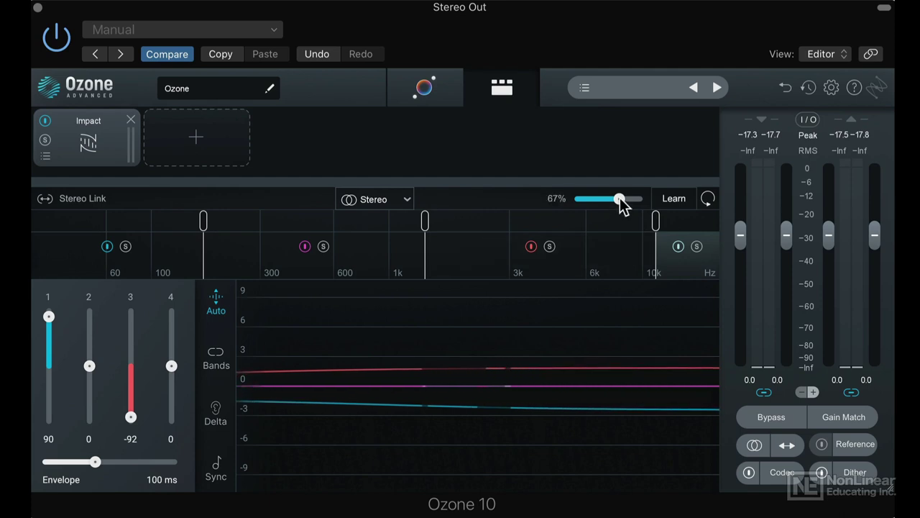
{"action": "key", "text": "space"}
{"action": "left_click_drag", "start_coordinate": [616, 197], "coordinate": [647, 197]}
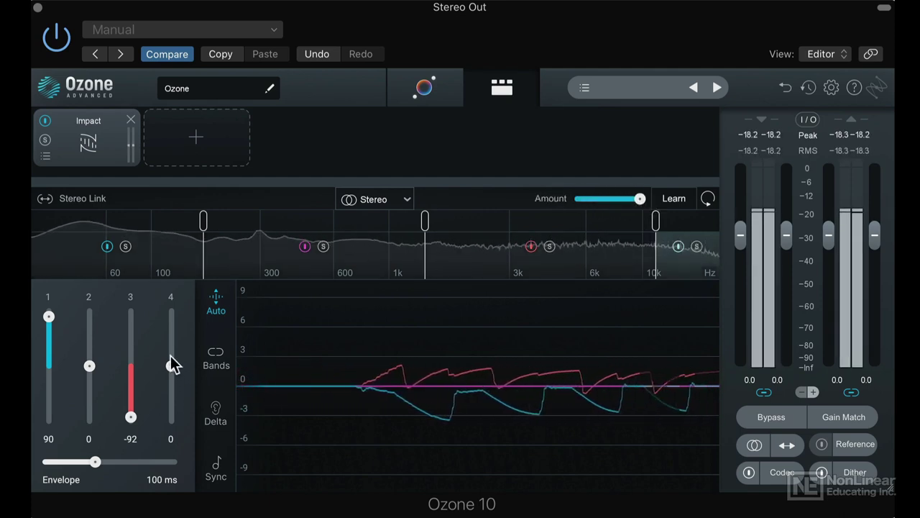
{"action": "left_click_drag", "start_coordinate": [171, 366], "coordinate": [177, 266]}
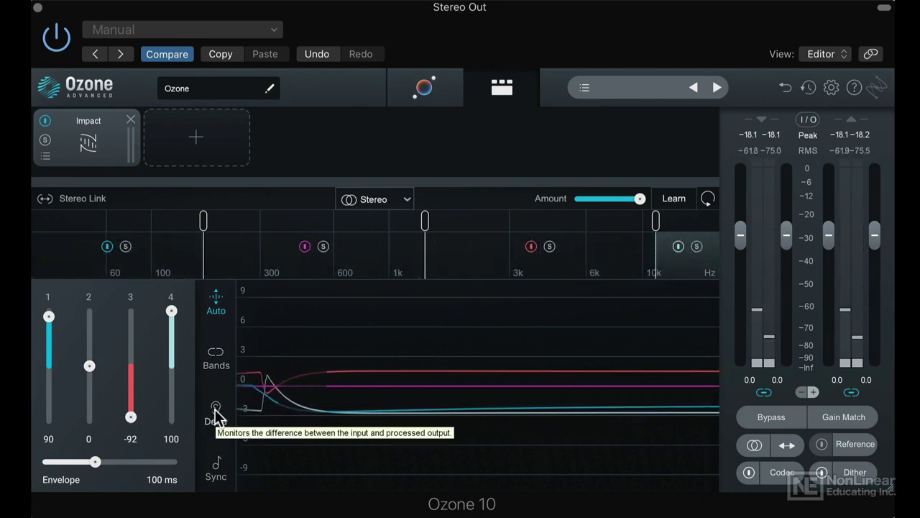
{"action": "key", "text": "space"}
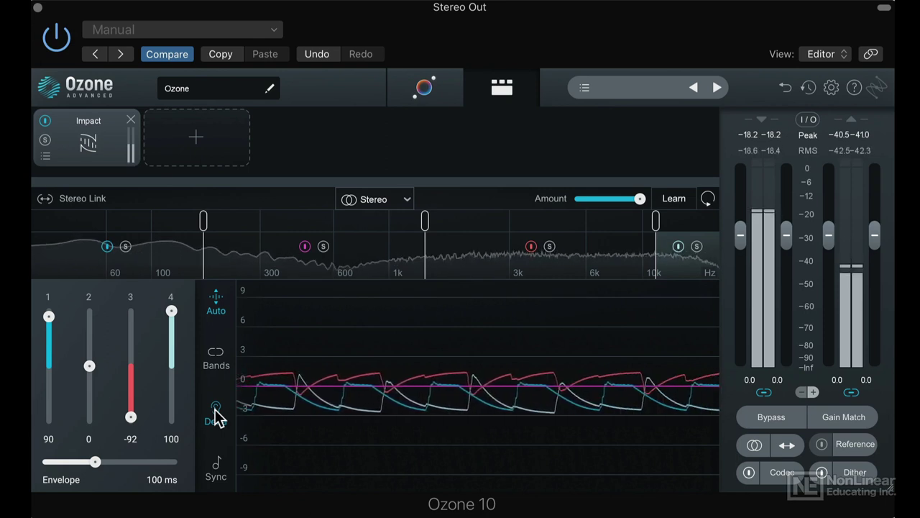
Tempo-sync the Impact envelope and set it to 1/8
{"action": "left_click", "coordinate": [215, 475]}
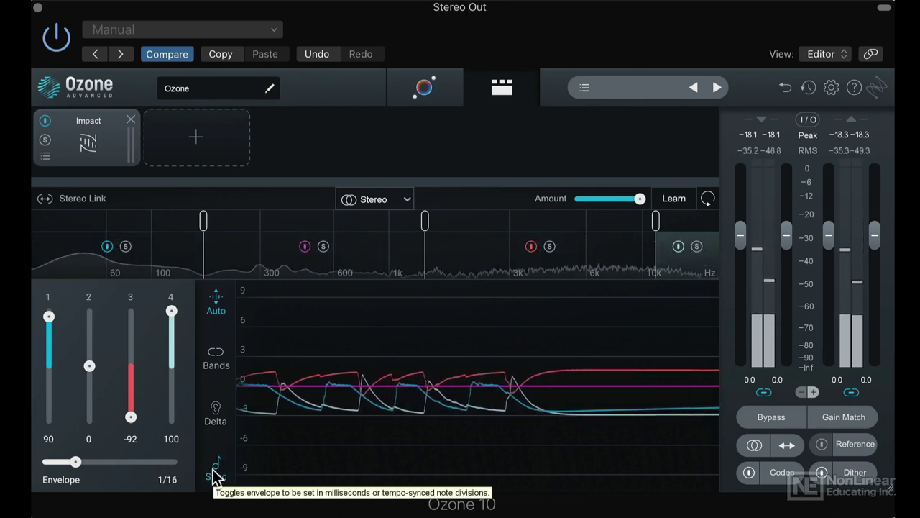
{"action": "key", "text": "space"}
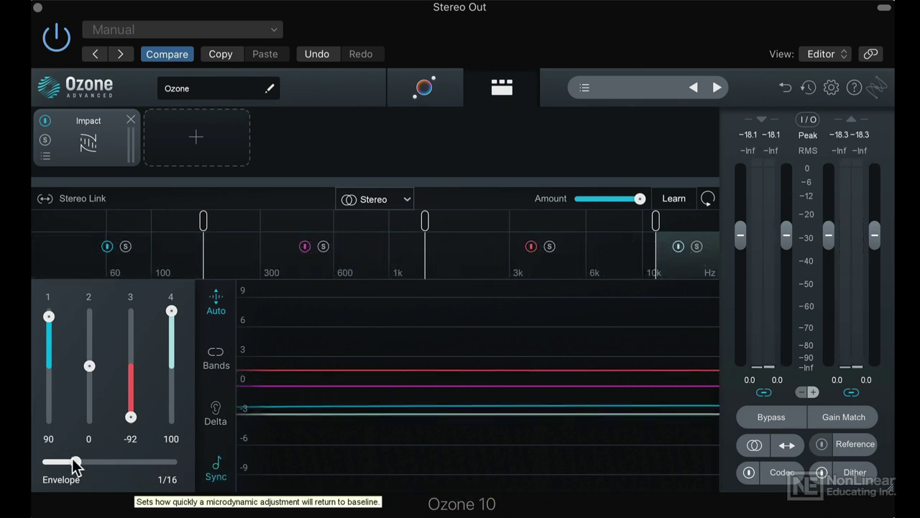
{"action": "left_click_drag", "start_coordinate": [76, 461], "coordinate": [84, 461]}
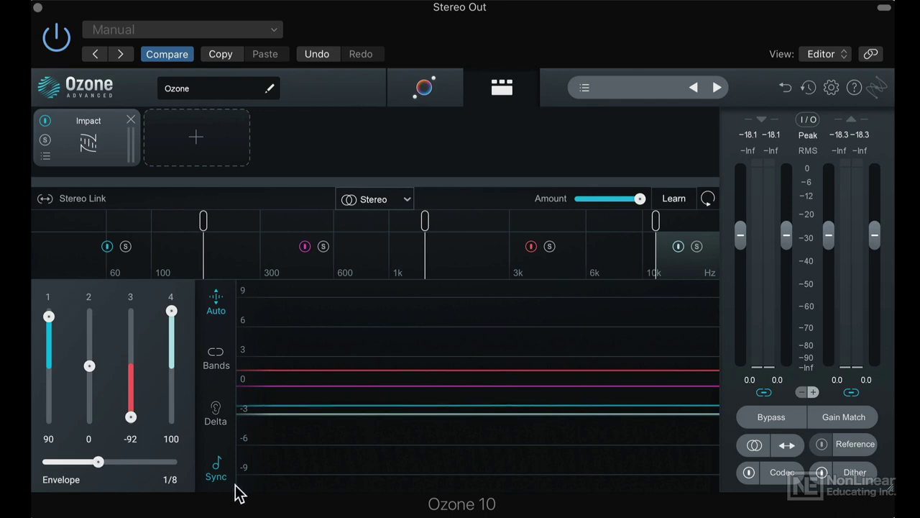
{"action": "key", "text": "space"}
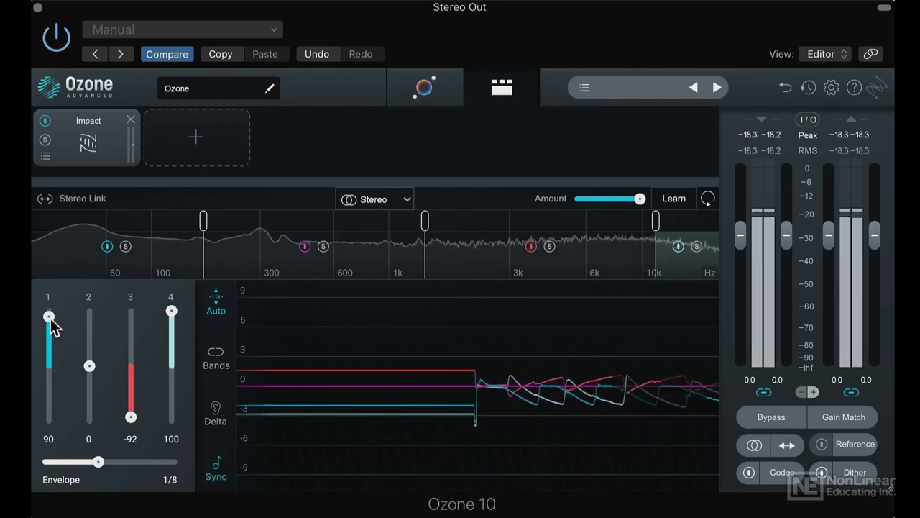
Link the bands and rebalance them to -13, -3, 84 and -3, then stop playback
{"action": "left_click_drag", "start_coordinate": [48, 318], "coordinate": [49, 425]}
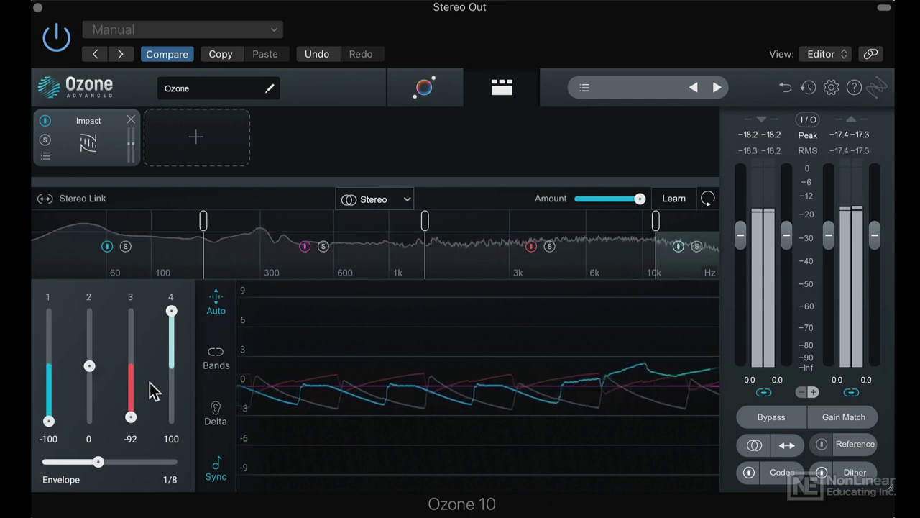
{"action": "left_click_drag", "start_coordinate": [136, 415], "coordinate": [140, 325]}
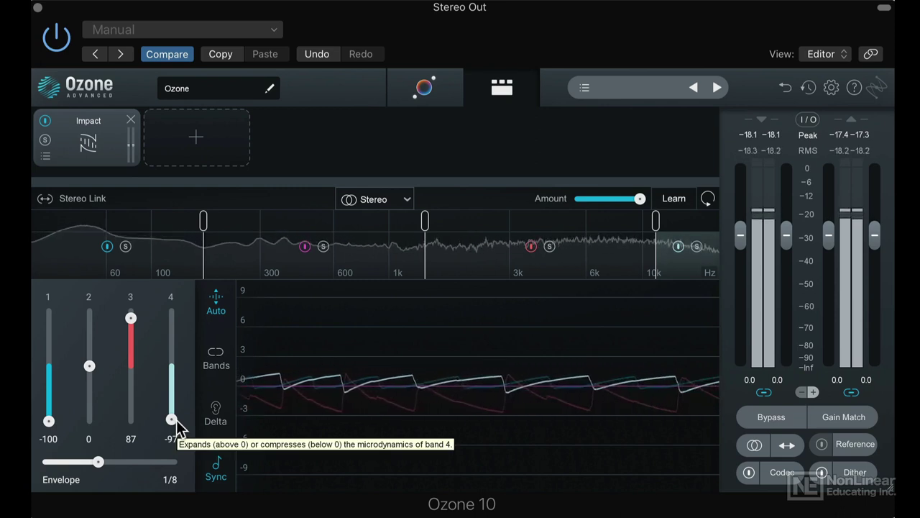
{"action": "left_click", "coordinate": [215, 353]}
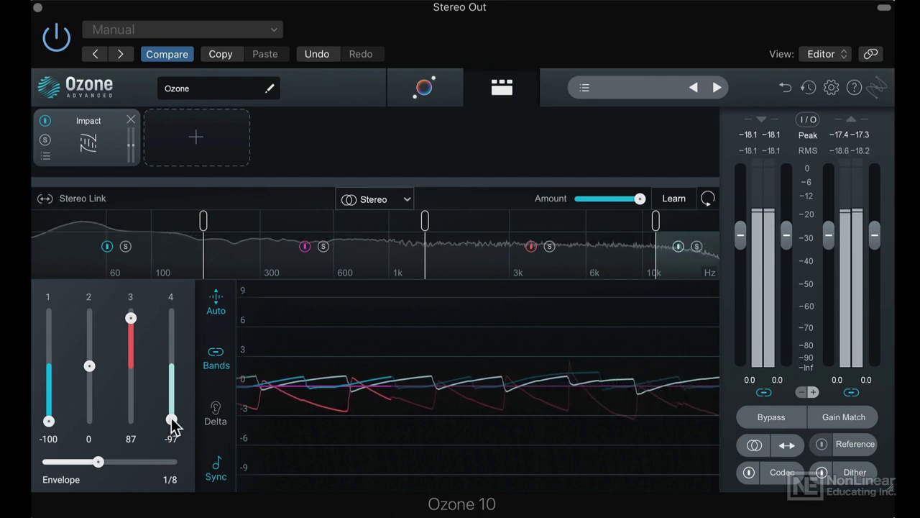
{"action": "left_click_drag", "start_coordinate": [173, 424], "coordinate": [169, 449]}
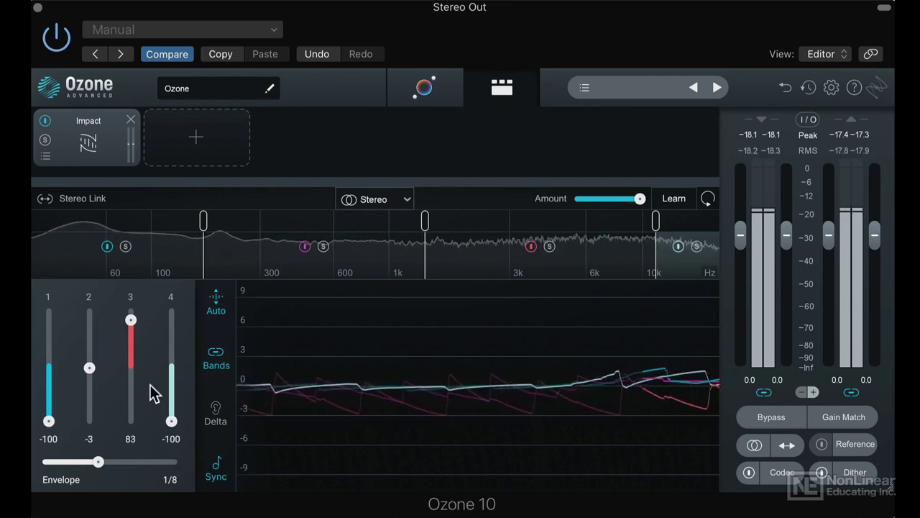
{"action": "mouse_move", "coordinate": [135, 326]}
{"action": "left_mouse_down"}
{"action": "mouse_move", "coordinate": [126, 362]}
{"action": "mouse_move", "coordinate": [134, 319]}
{"action": "left_mouse_up"}
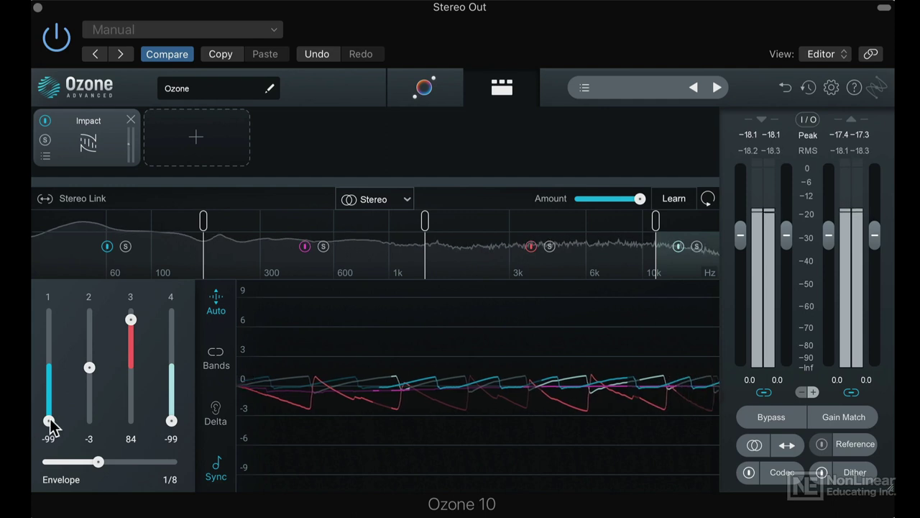
{"action": "left_click_drag", "start_coordinate": [50, 422], "coordinate": [55, 380]}
{"action": "left_click_drag", "start_coordinate": [173, 425], "coordinate": [173, 374]}
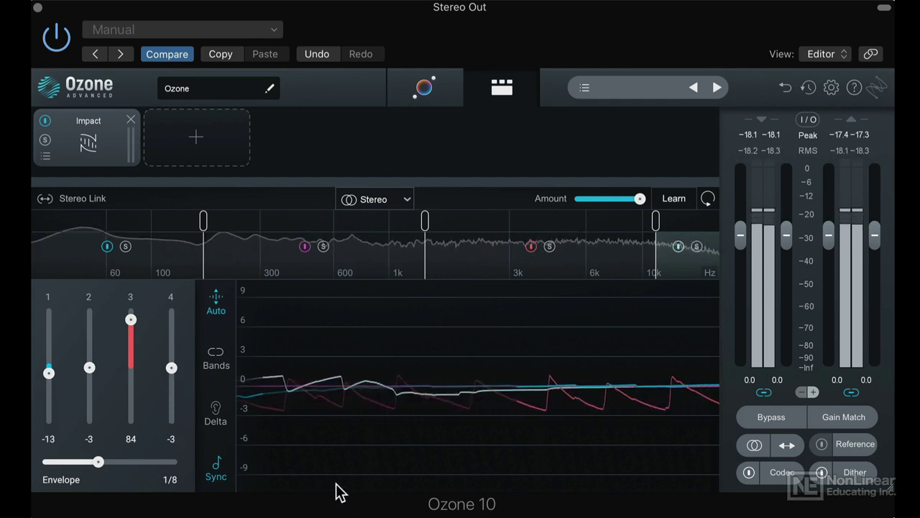
{"action": "key", "text": "space"}
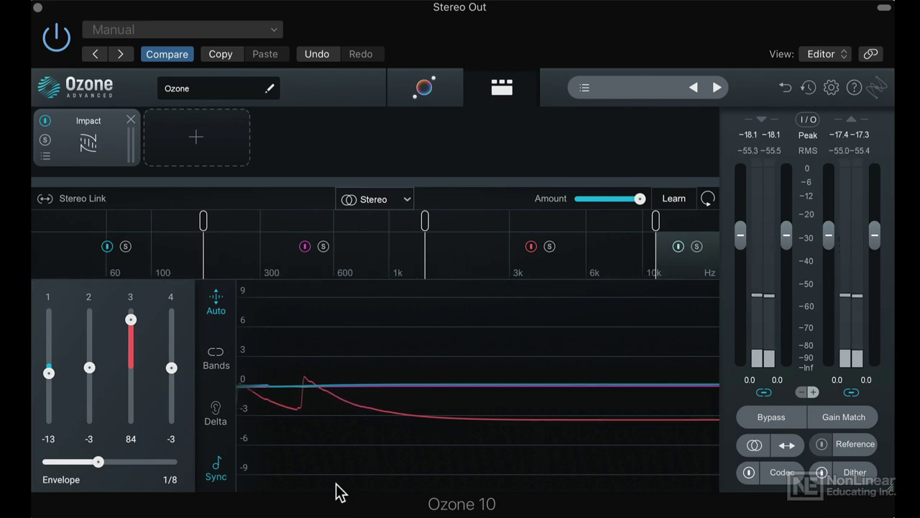